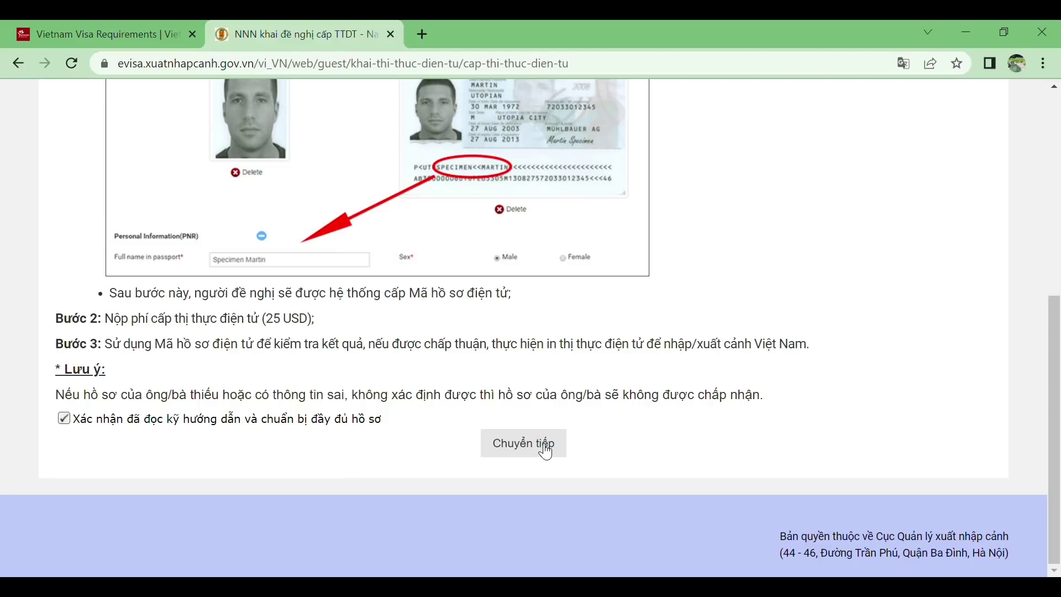
Proceed to step 1 of the form and scroll down to the 'Thông tin nhân thân (PNR)' section
{"action": "left_click", "coordinate": [545, 452]}
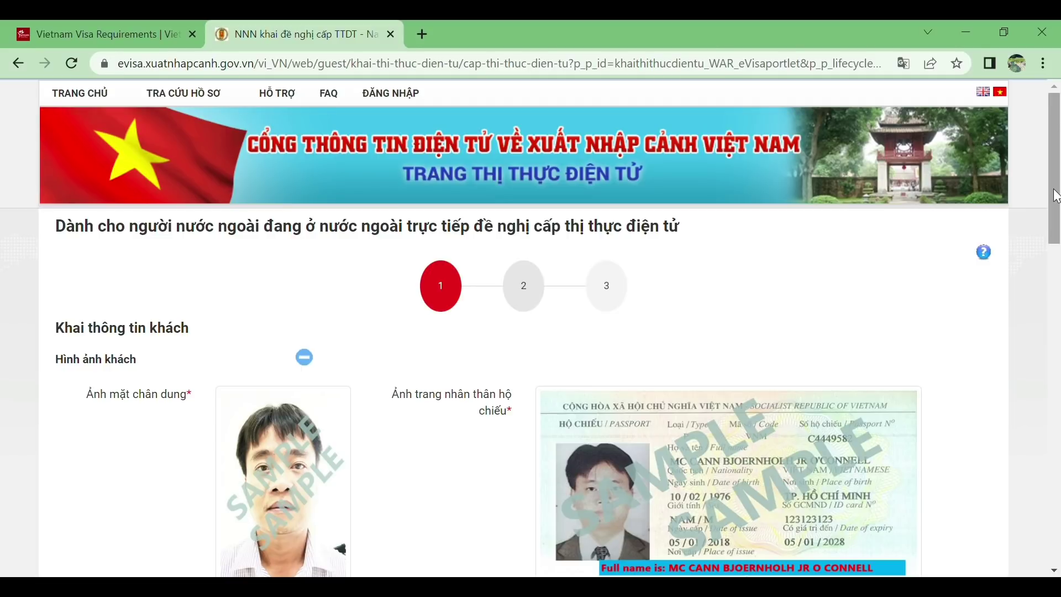
{"action": "left_click_drag", "start_coordinate": [1056, 211], "coordinate": [1058, 276]}
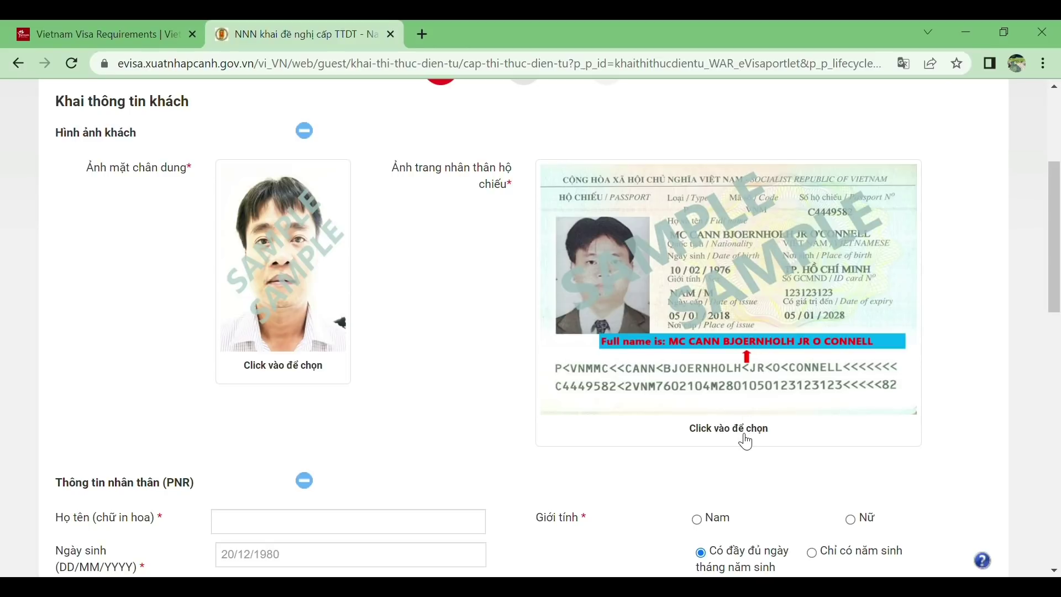
{"action": "left_click_drag", "start_coordinate": [1058, 292], "coordinate": [1058, 381]}
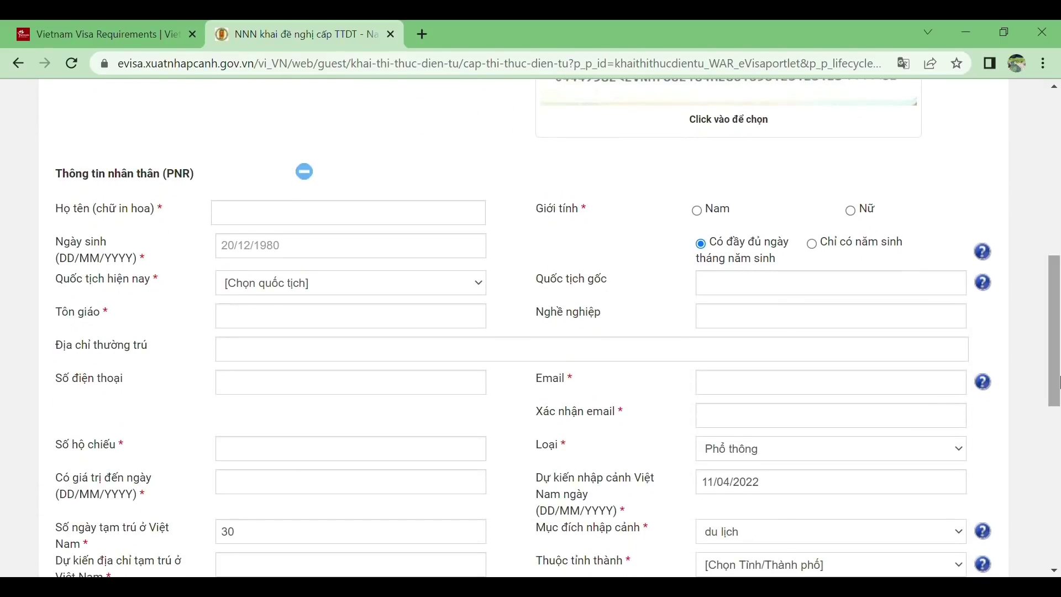
{"action": "scroll", "coordinate": [299, 221], "scroll_direction": "down", "scroll_amount": 1}
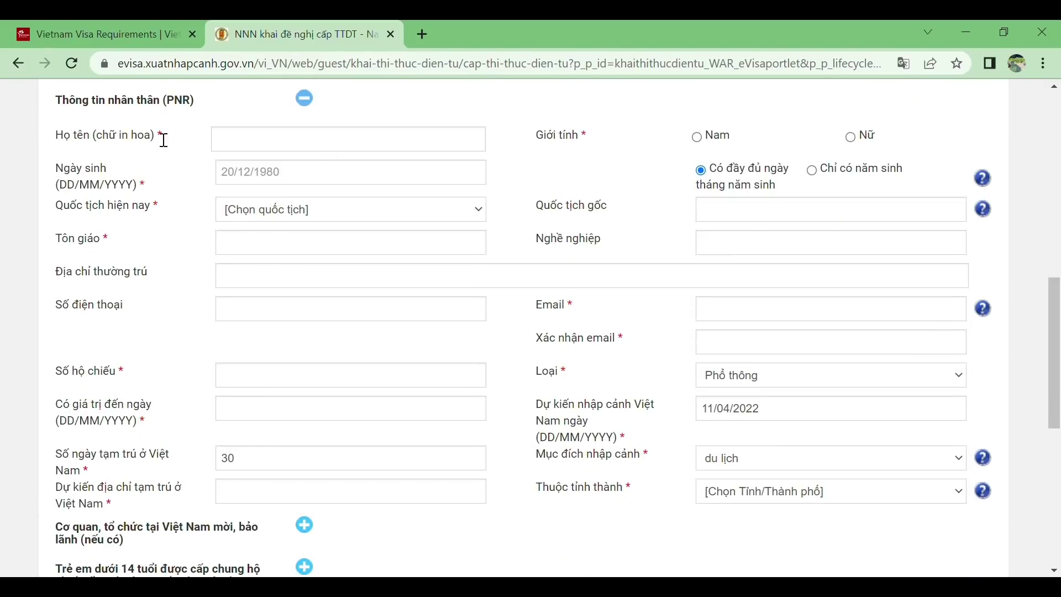
Enter the applicant's full name in capitals and set current nationality to Vương quốc Anh và Bắc Ai len
{"action": "left_click", "coordinate": [281, 149]}
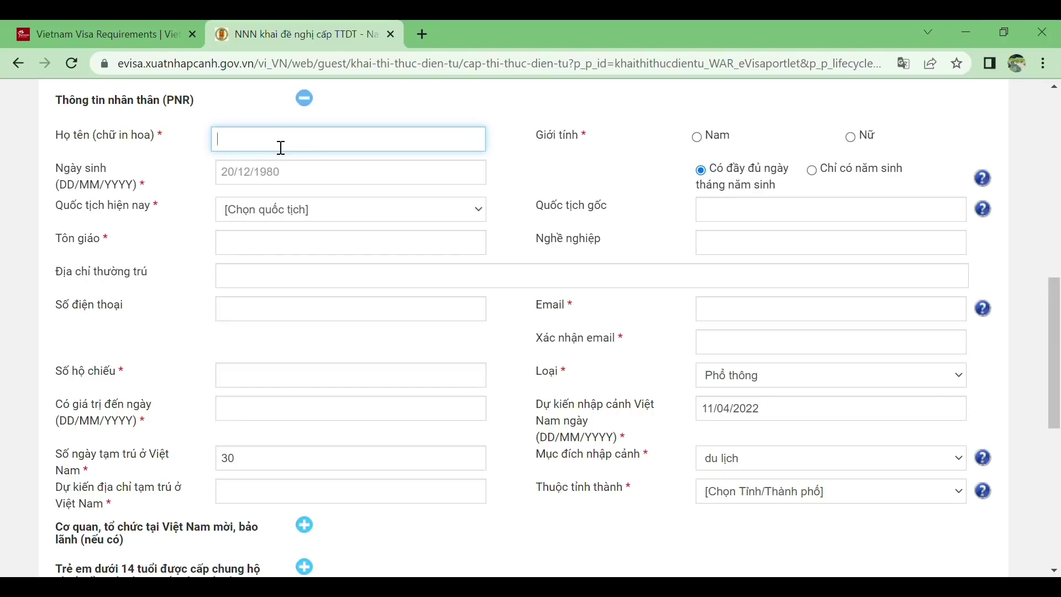
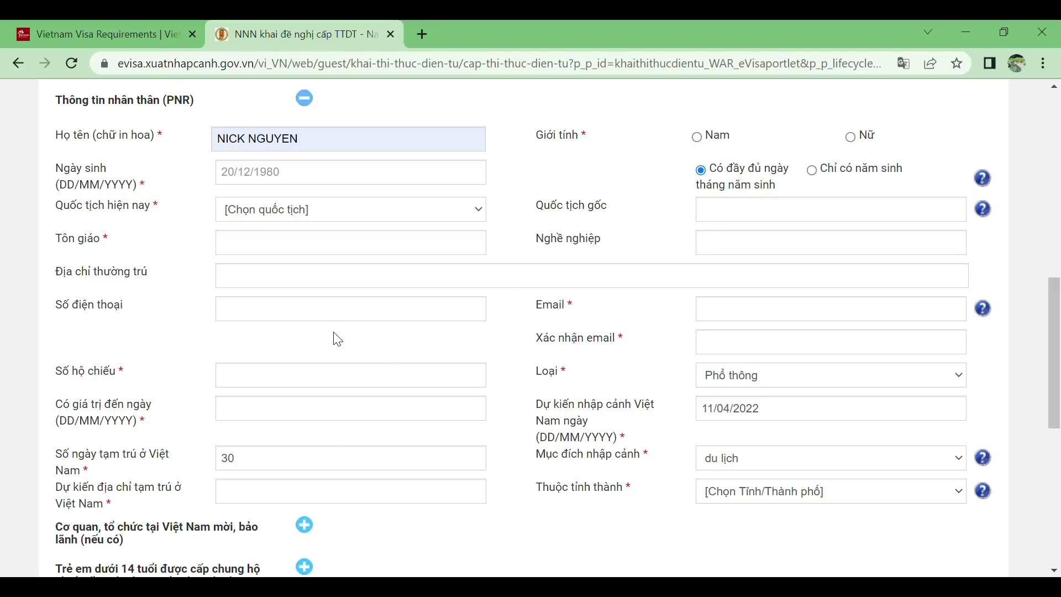
{"action": "key", "text": "v"}
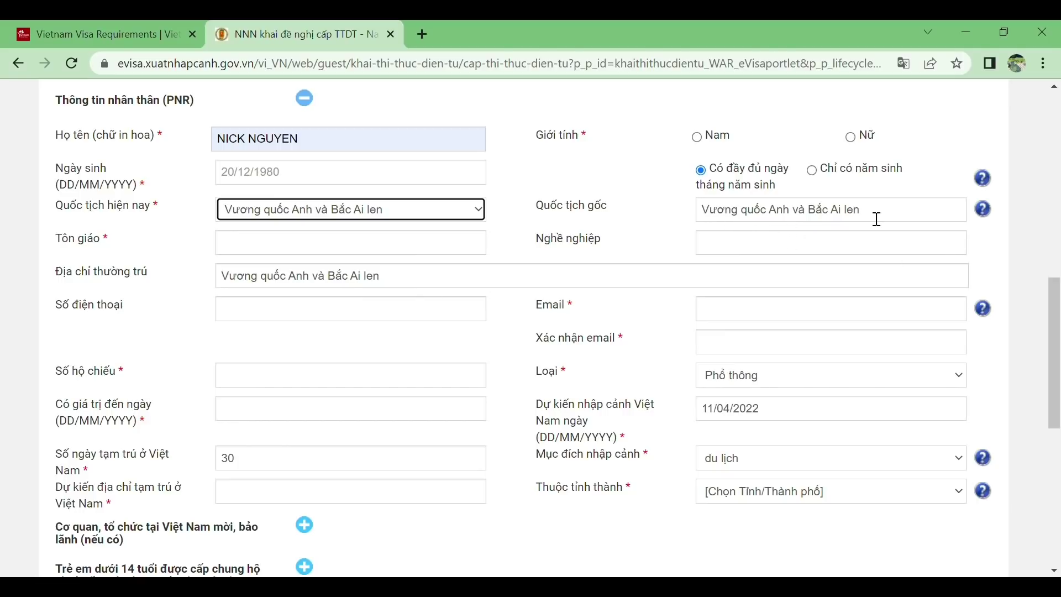
Change current nationality to Hoa Kỳ, auto-filling origin nationality and permanent address
{"action": "left_click", "coordinate": [481, 212]}
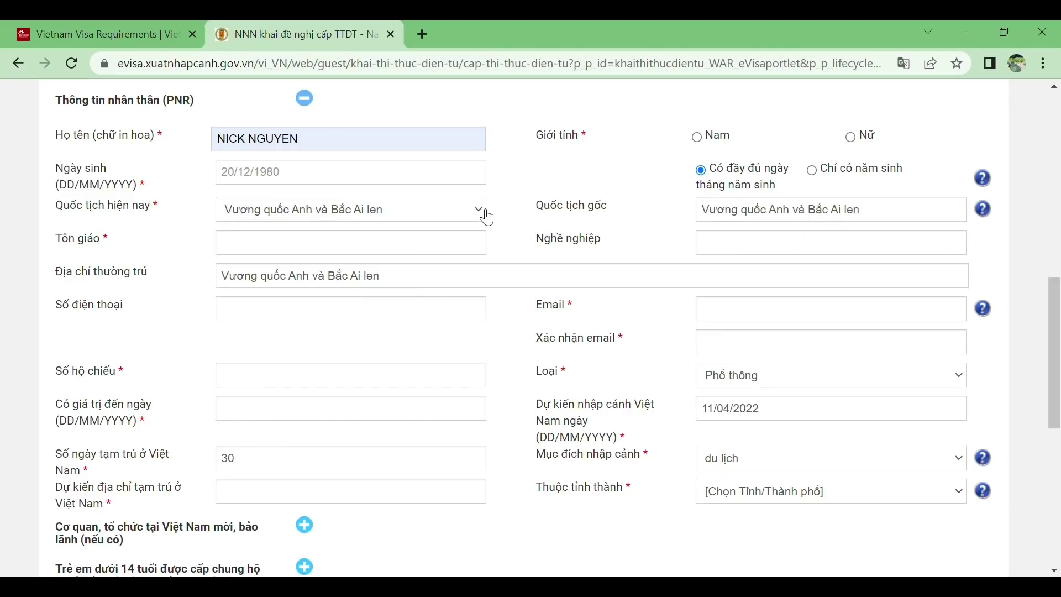
{"action": "left_click", "coordinate": [493, 429]}
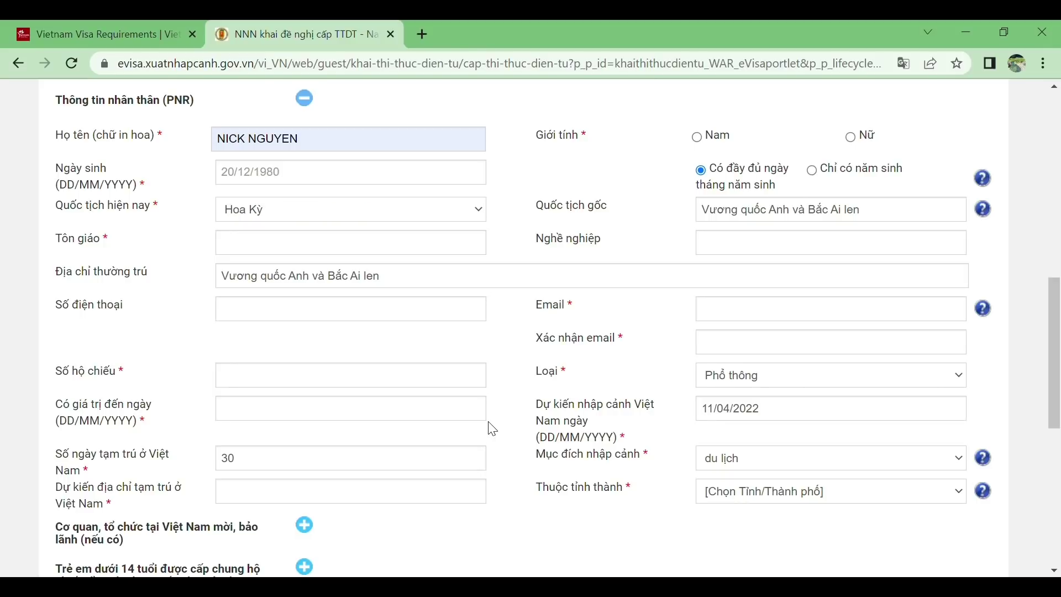
{"action": "left_click", "coordinate": [360, 239]}
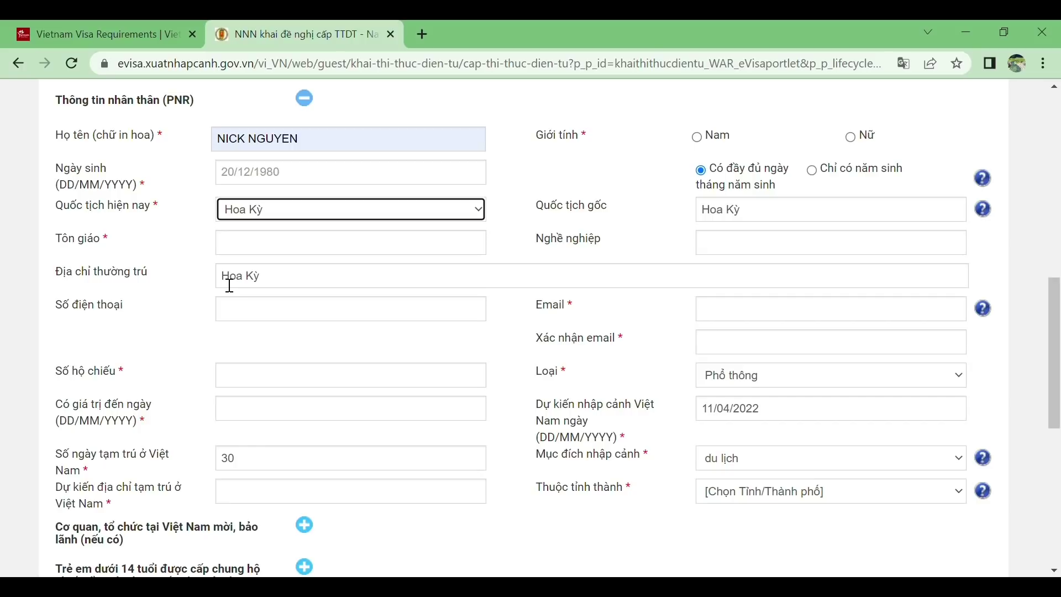
{"action": "left_click", "coordinate": [312, 250]}
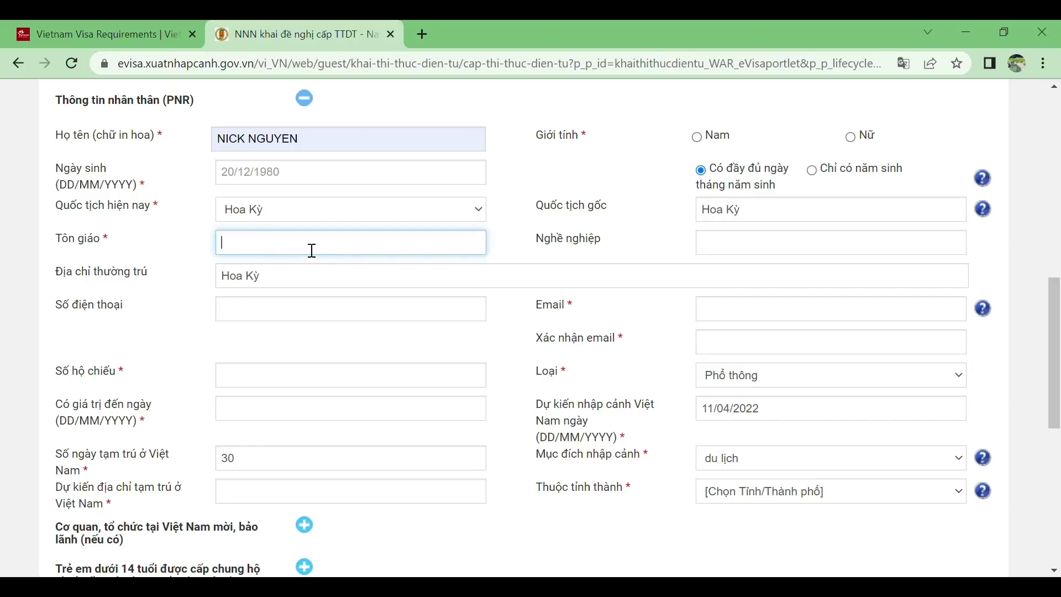
Enter NON as the religion, leaving occupation and phone number blank
{"action": "type", "text": "NON"}
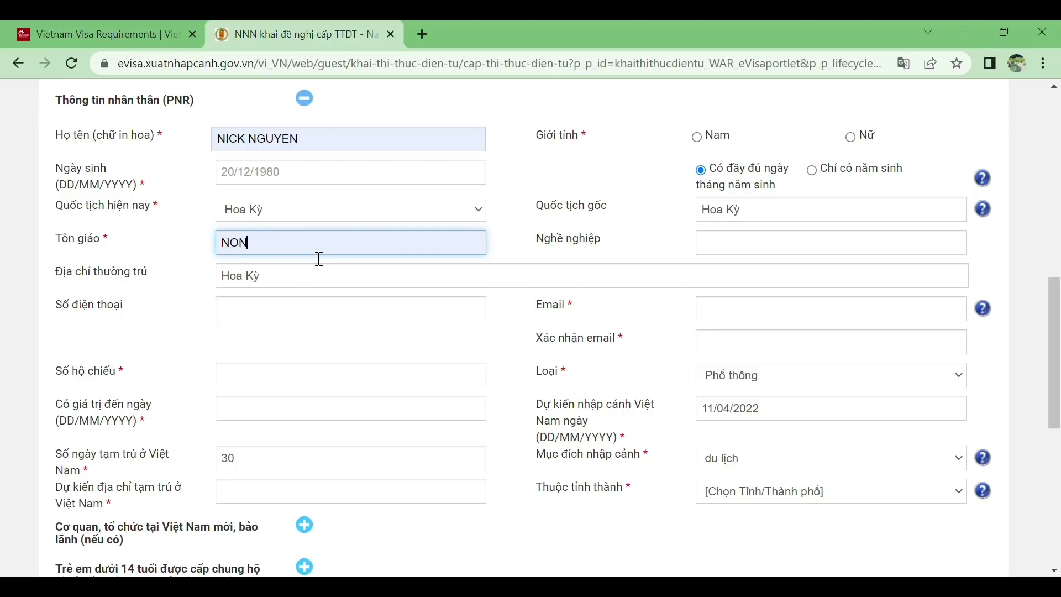
{"action": "left_click", "coordinate": [761, 255]}
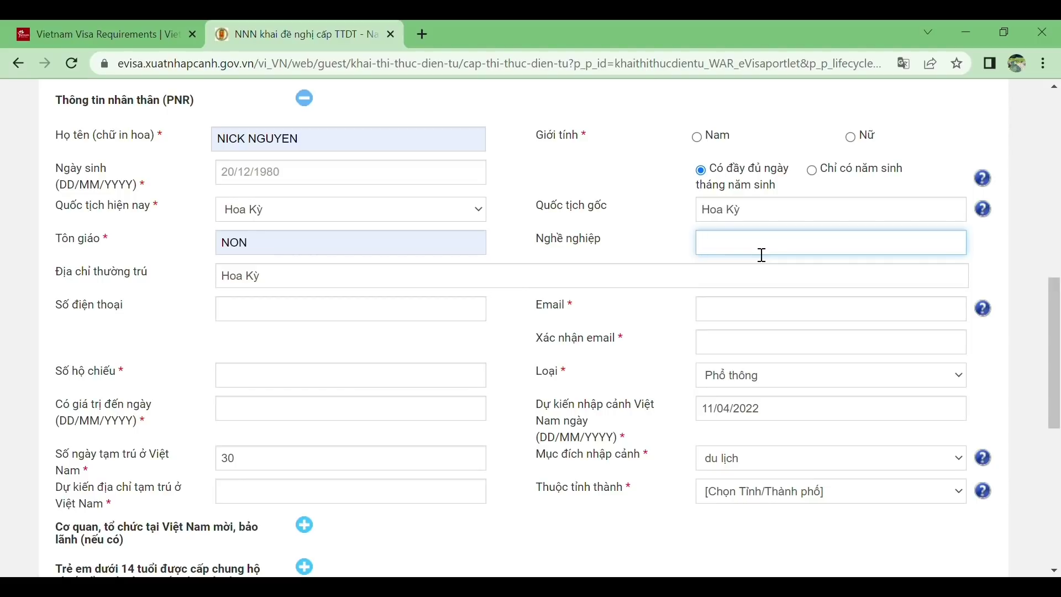
{"action": "left_click", "coordinate": [334, 315]}
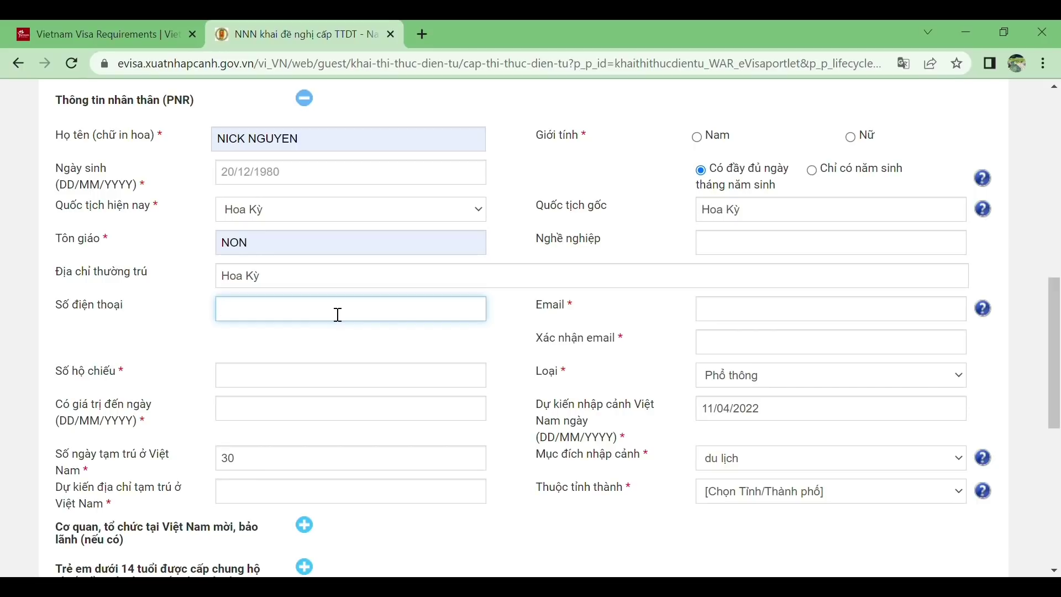
{"action": "left_click", "coordinate": [721, 315]}
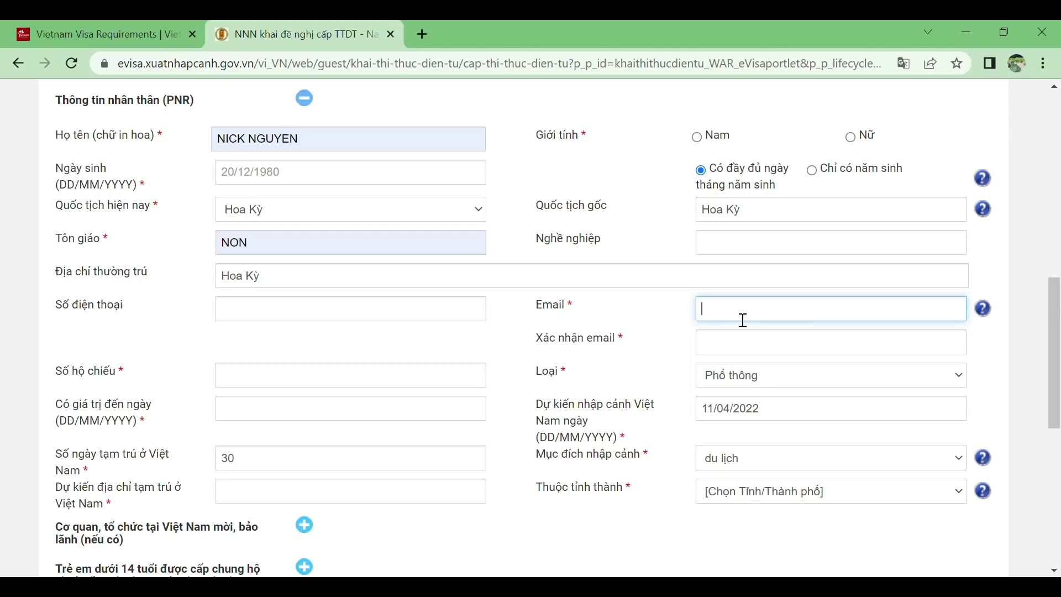
Autofill the applicant's e-mail address and its confirmation field
{"action": "left_click", "coordinate": [736, 349]}
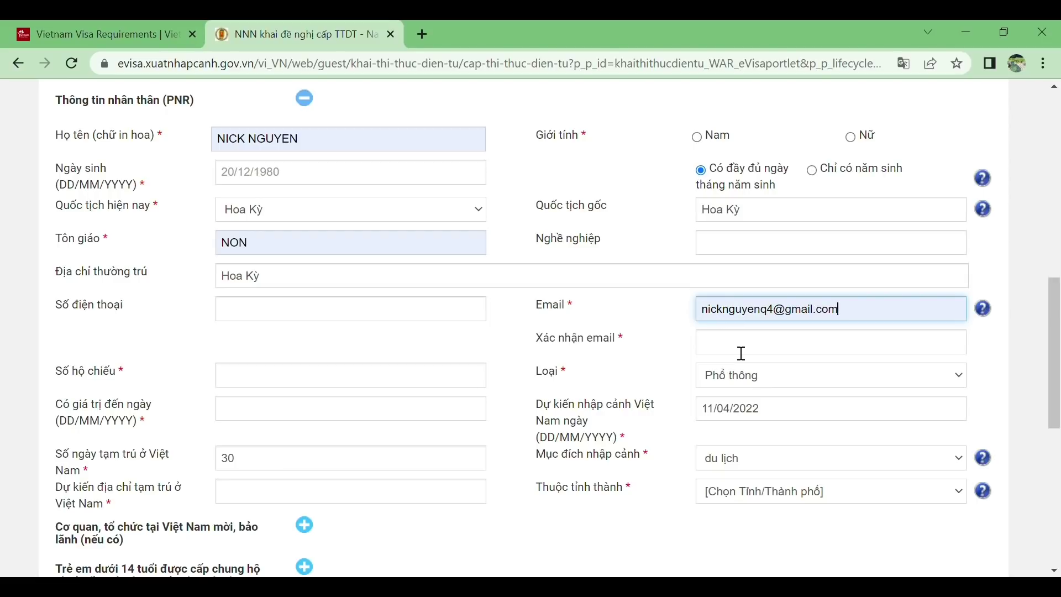
{"action": "left_click", "coordinate": [803, 356]}
{"action": "left_click", "coordinate": [798, 376]}
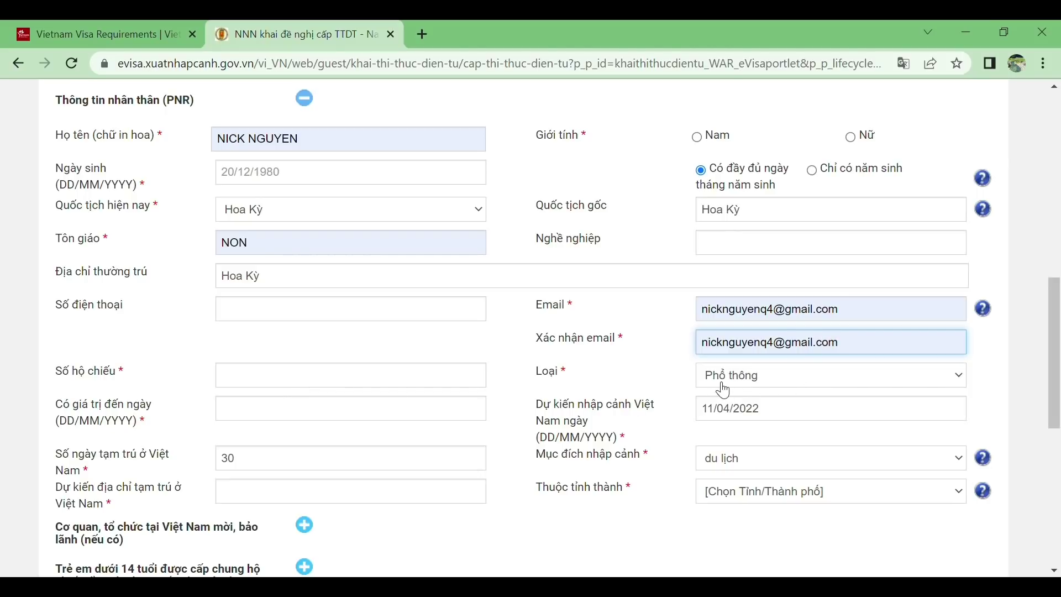
Keep the passport type as Phổ thông
{"action": "left_click", "coordinate": [967, 380]}
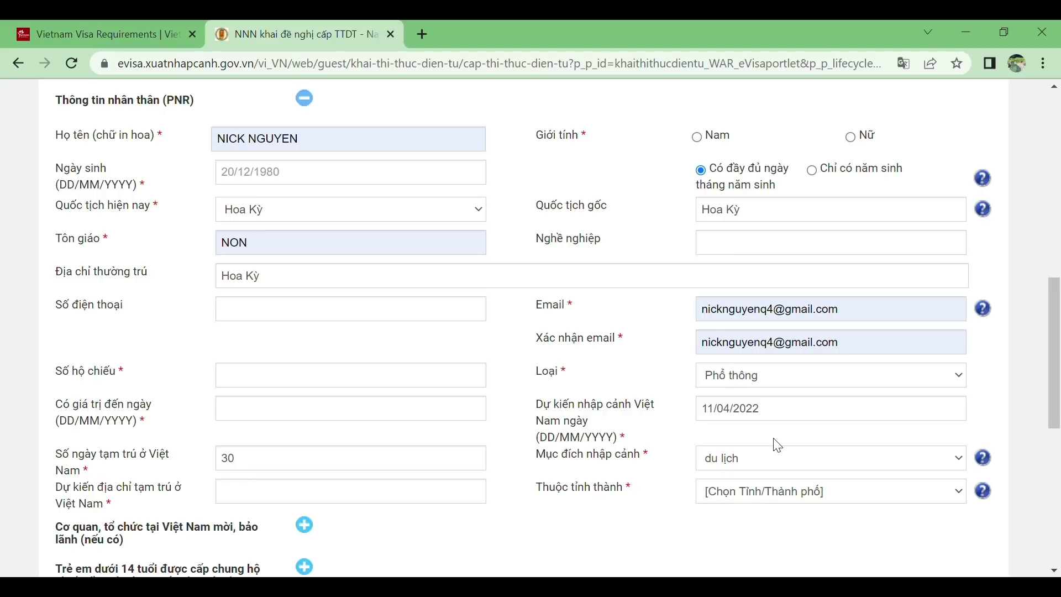
{"action": "key", "text": "shift+Tab"}
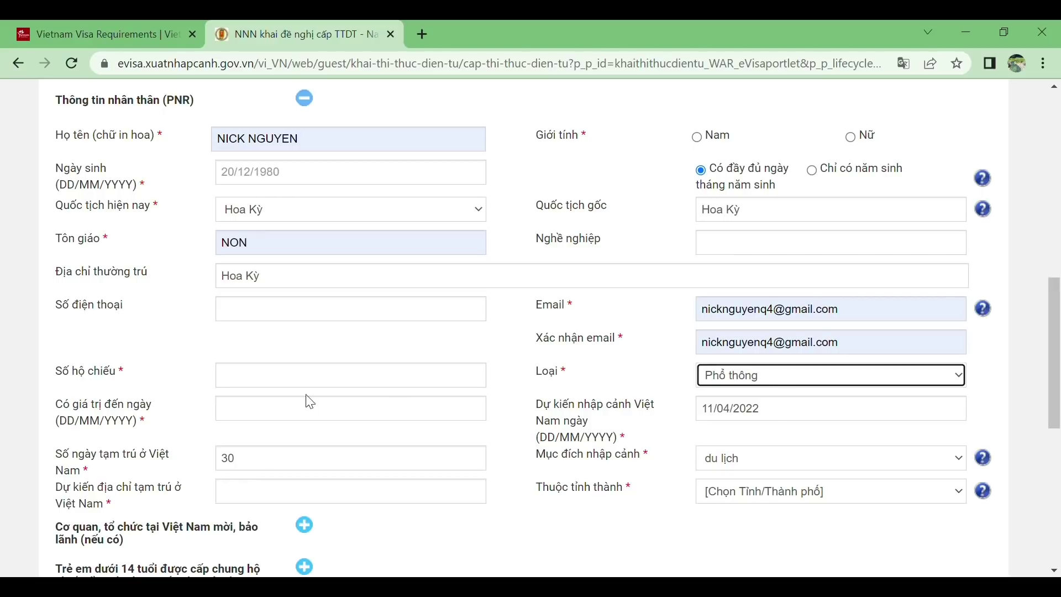
{"action": "left_click", "coordinate": [311, 416]}
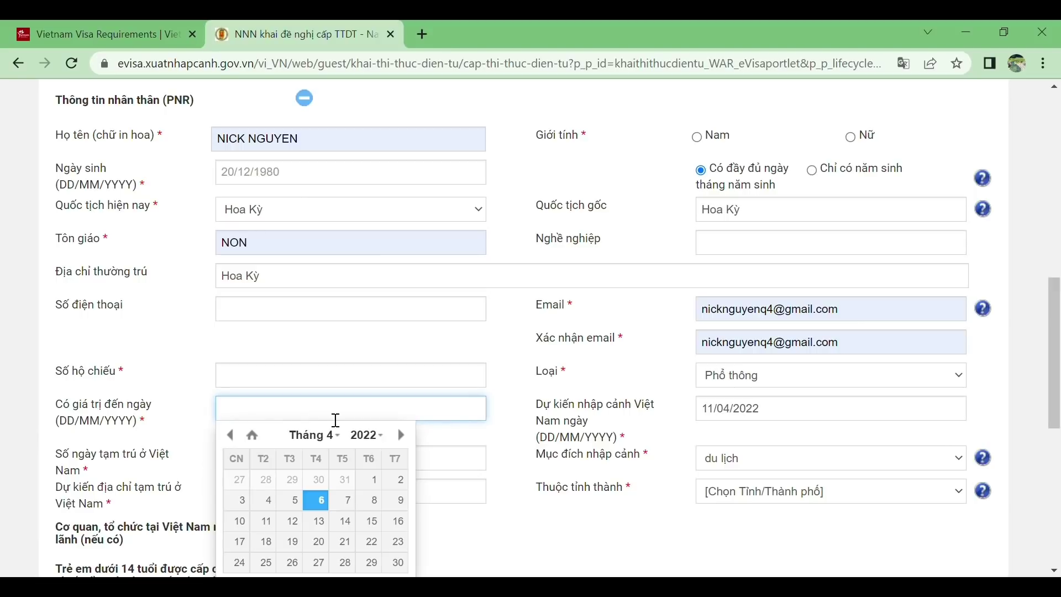
Scroll to the visa request section showing validity 11/04/2022 to 11/05/2022
{"action": "left_click", "coordinate": [827, 421]}
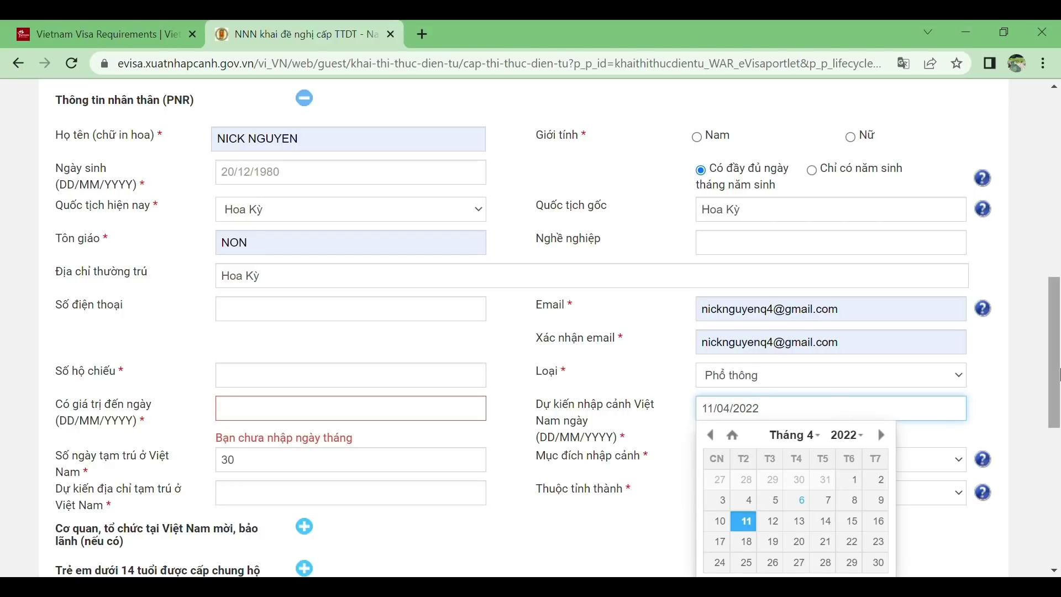
{"action": "left_click_drag", "start_coordinate": [1058, 368], "coordinate": [1057, 406]}
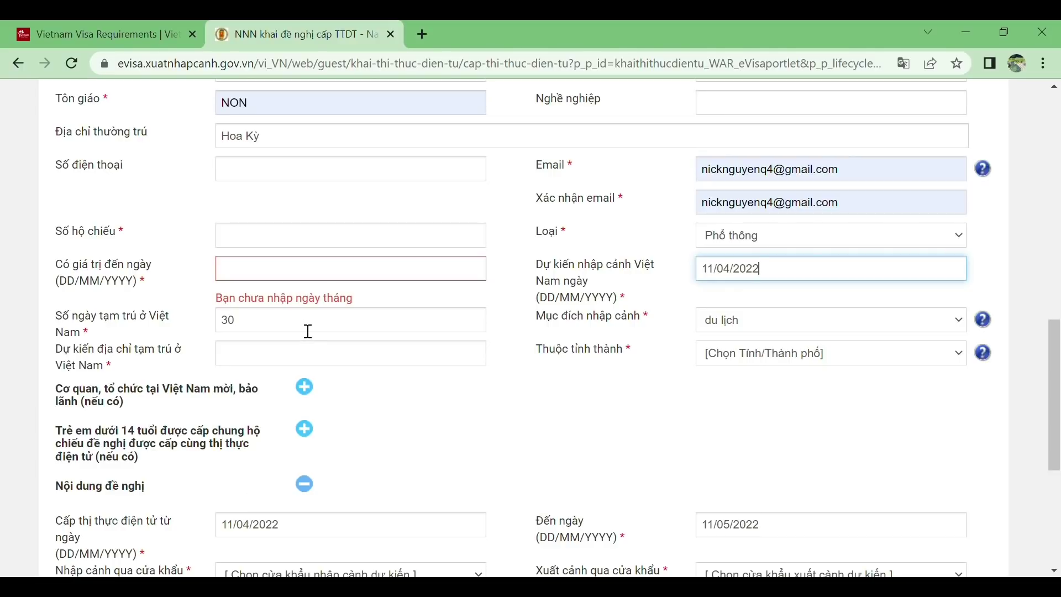
Set the entry purpose to du lịch
{"action": "left_click", "coordinate": [852, 331]}
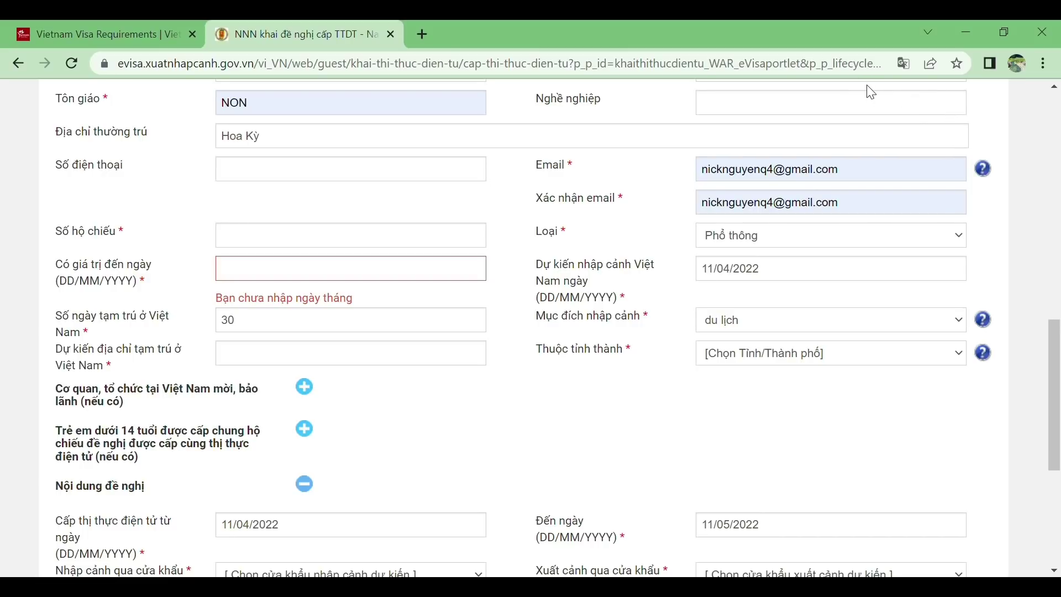
{"action": "key", "text": "Down"}
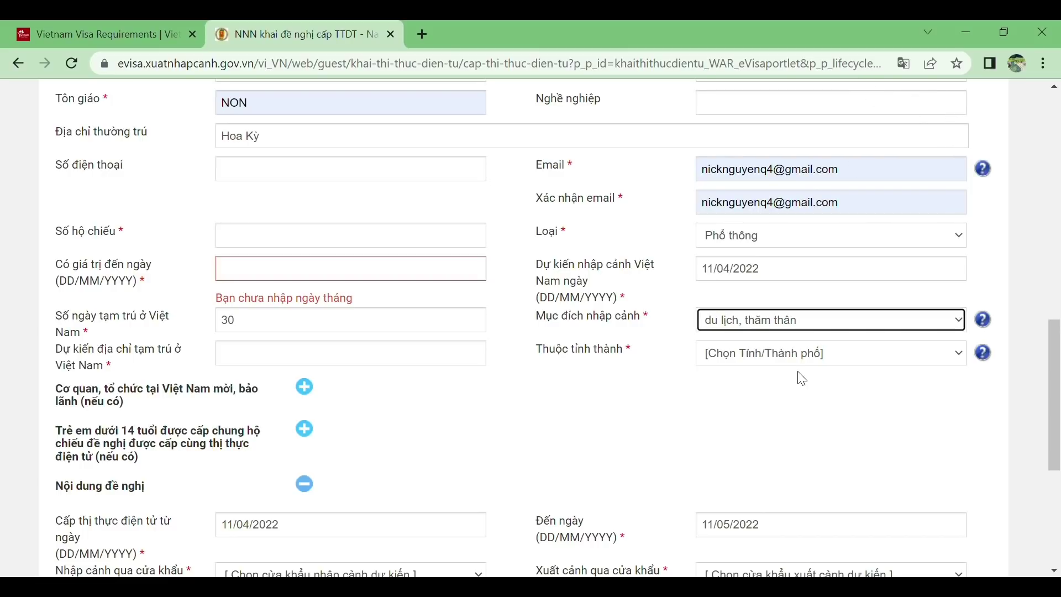
{"action": "left_click", "coordinate": [425, 367]}
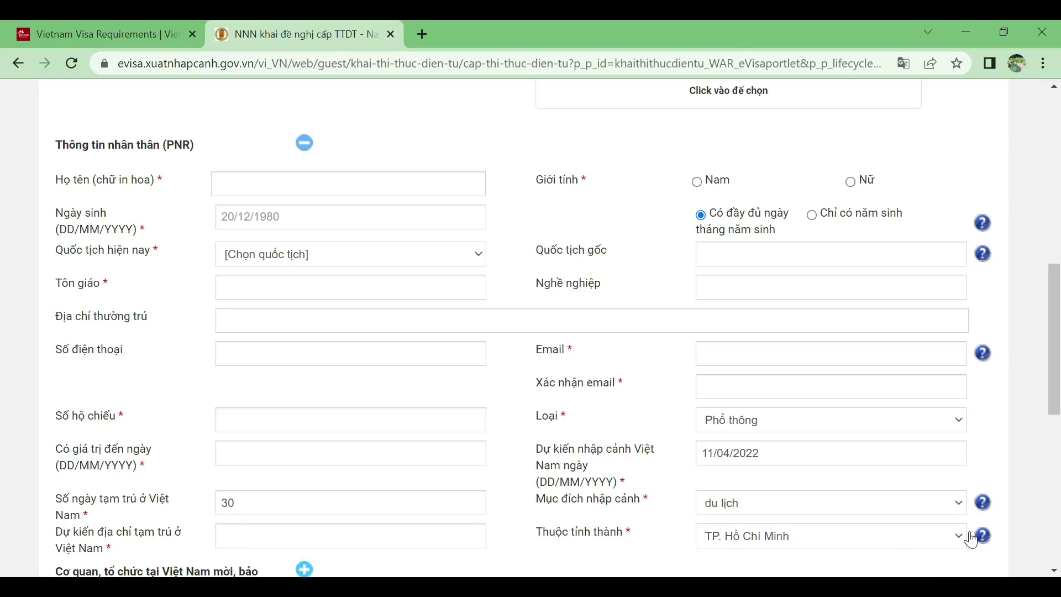
Choose TP. Hồ Chí Minh as the province and expand the under-14 children section
{"action": "left_click", "coordinate": [868, 504]}
{"action": "left_click_drag", "start_coordinate": [1060, 420], "coordinate": [1060, 502]}
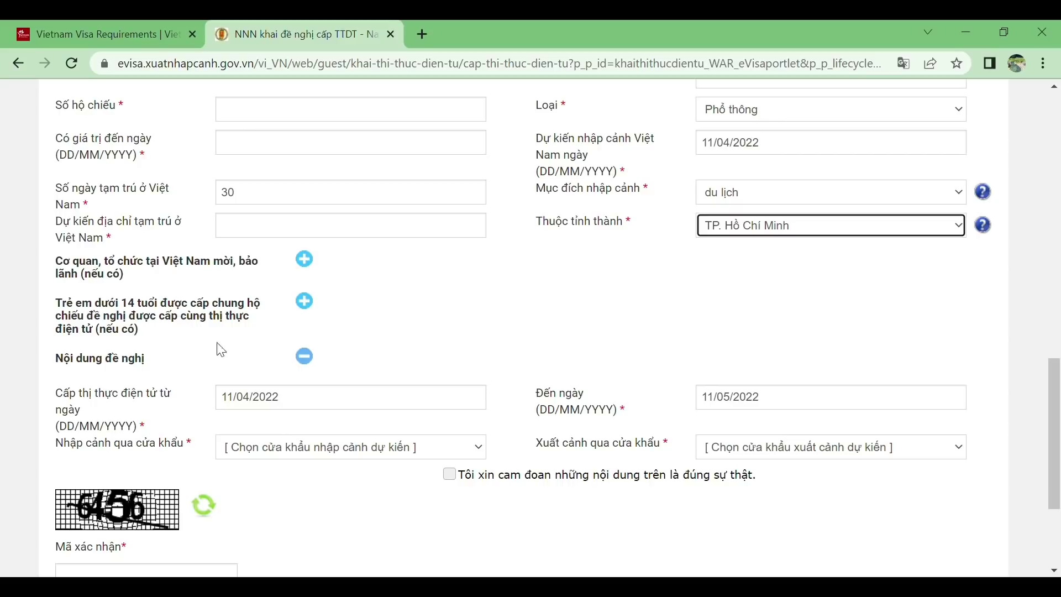
{"action": "left_click", "coordinate": [304, 301]}
Collapse the under-14 children table so the visa request section is visible
{"action": "scroll", "coordinate": [440, 359], "scroll_direction": "down", "scroll_amount": 1}
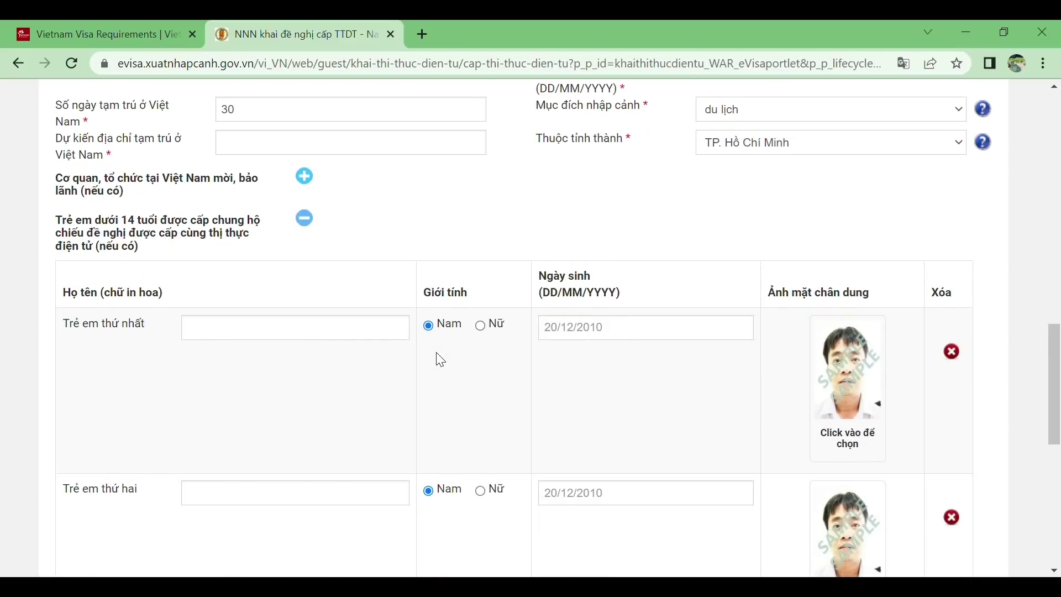
{"action": "scroll", "coordinate": [441, 360], "scroll_direction": "down", "scroll_amount": 1}
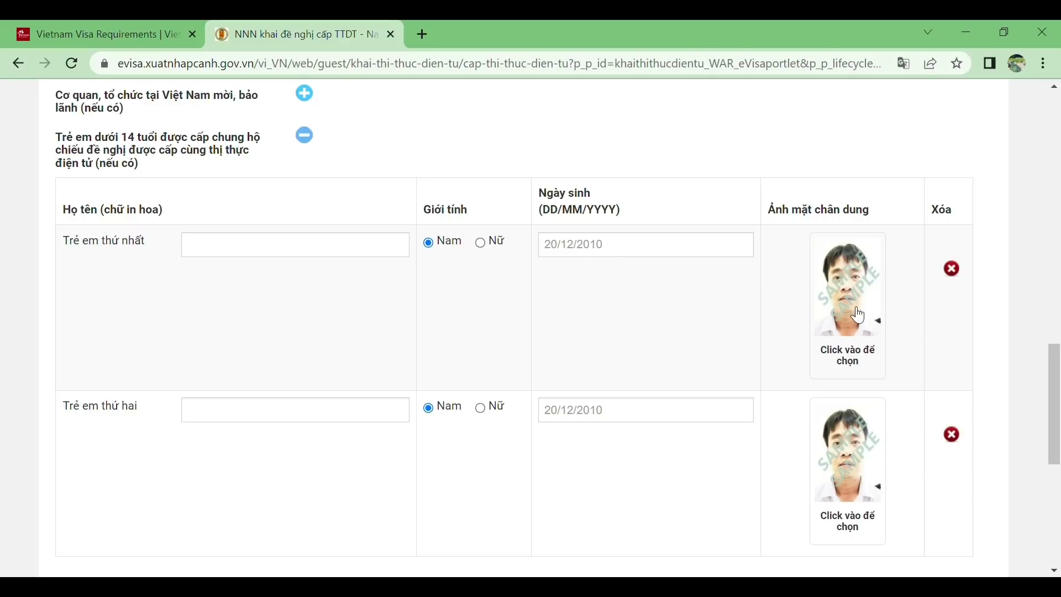
{"action": "left_click", "coordinate": [356, 421]}
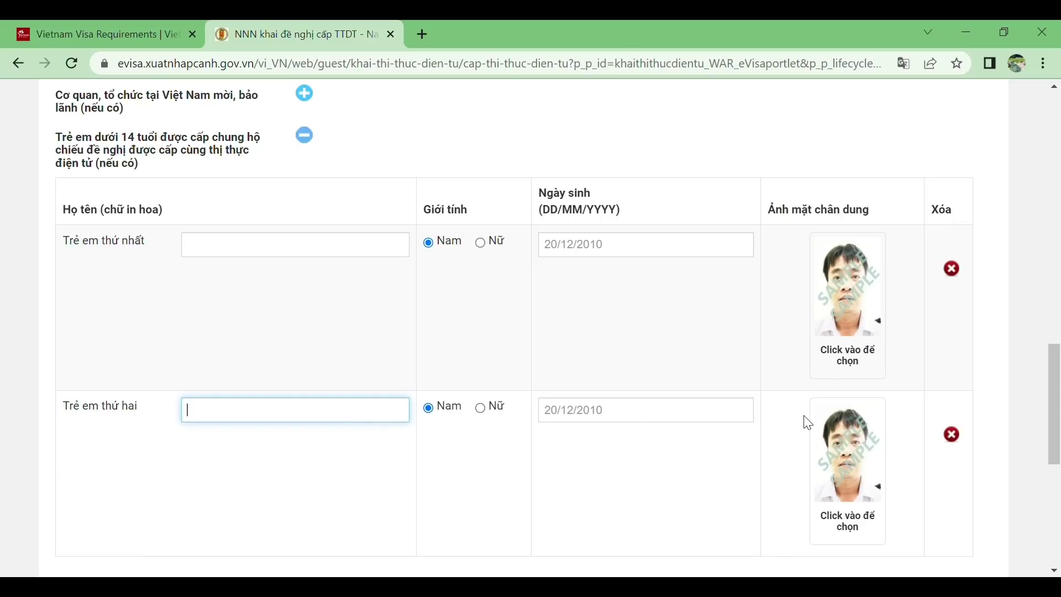
{"action": "left_click", "coordinate": [305, 136]}
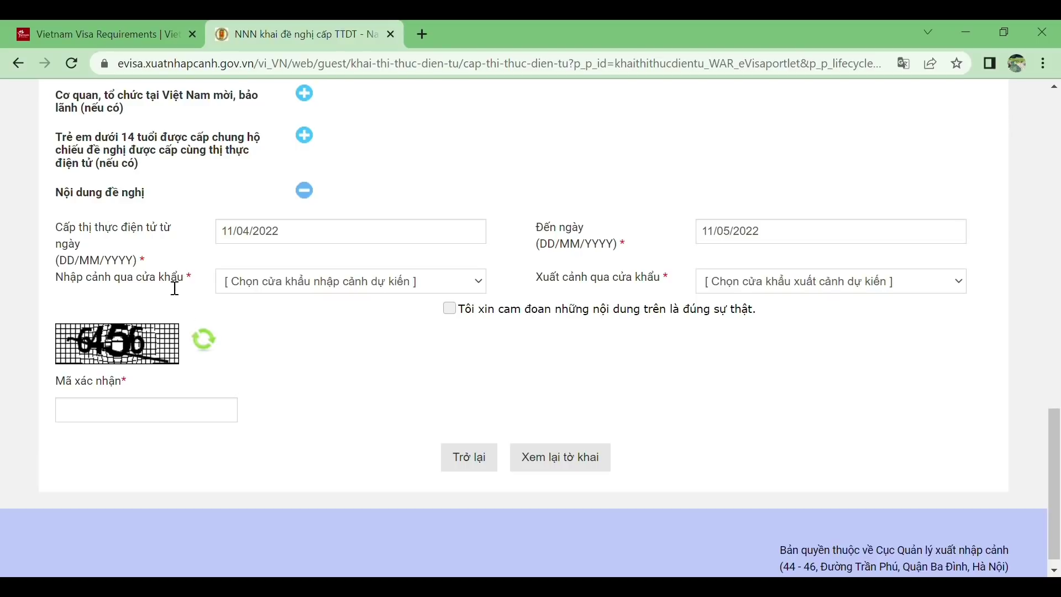
{"action": "left_click", "coordinate": [323, 239]}
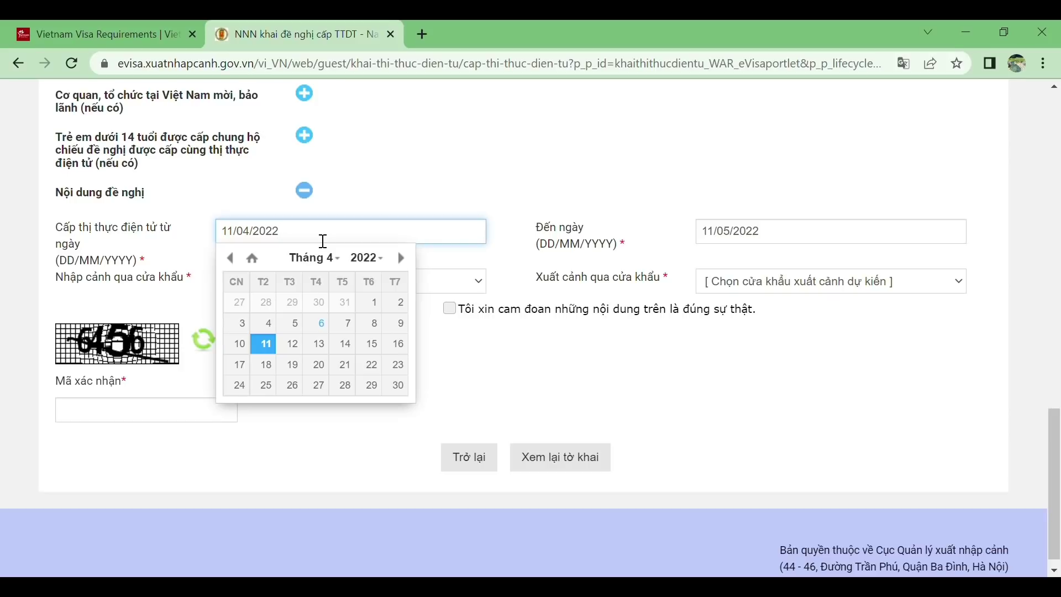
{"action": "key", "text": "Escape"}
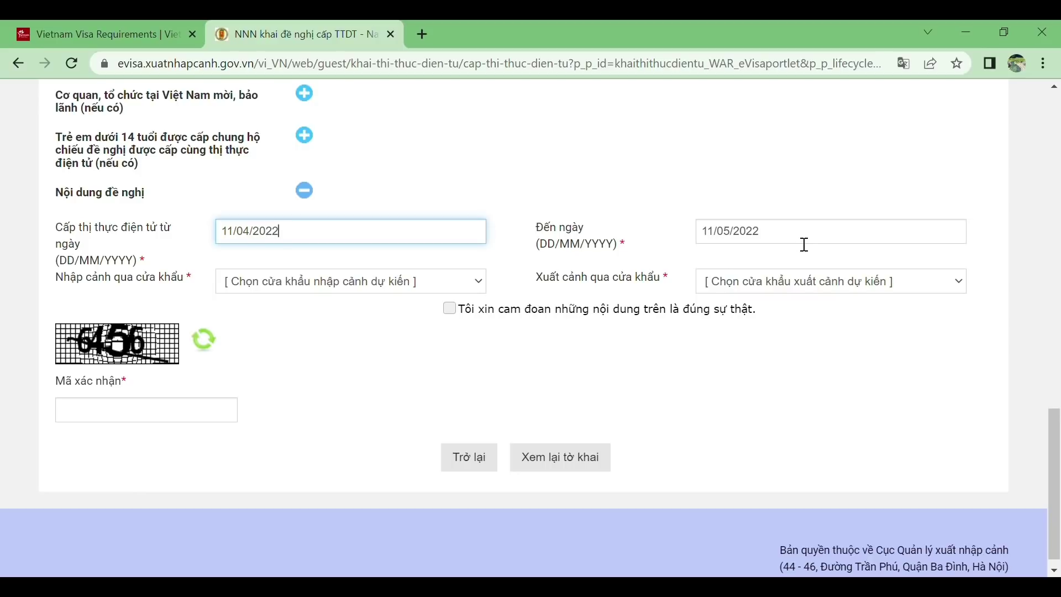
{"action": "left_click", "coordinate": [801, 246]}
{"action": "key", "text": "Escape"}
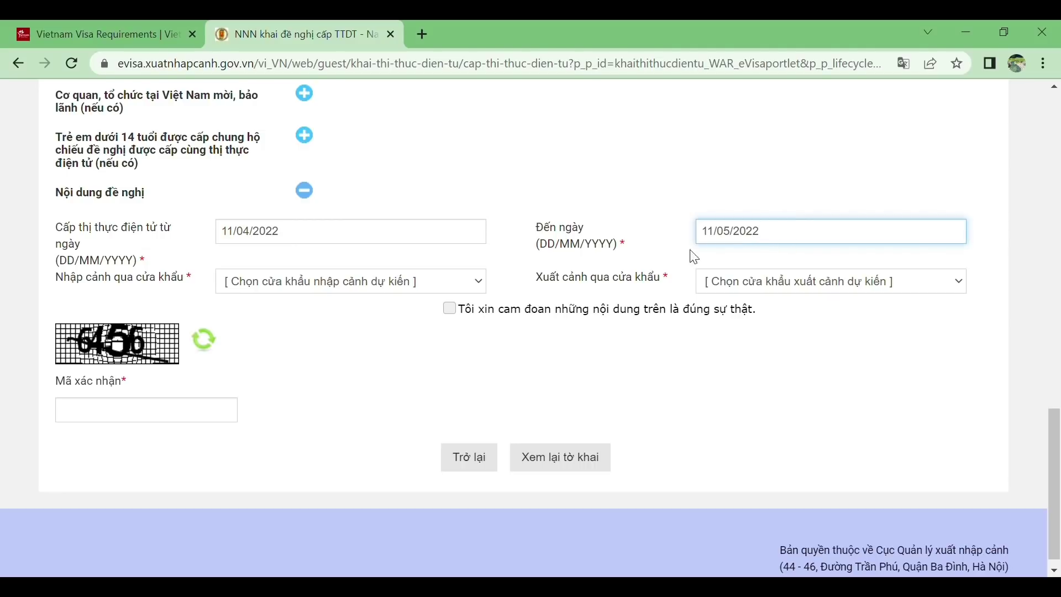
{"action": "left_click", "coordinate": [485, 287]}
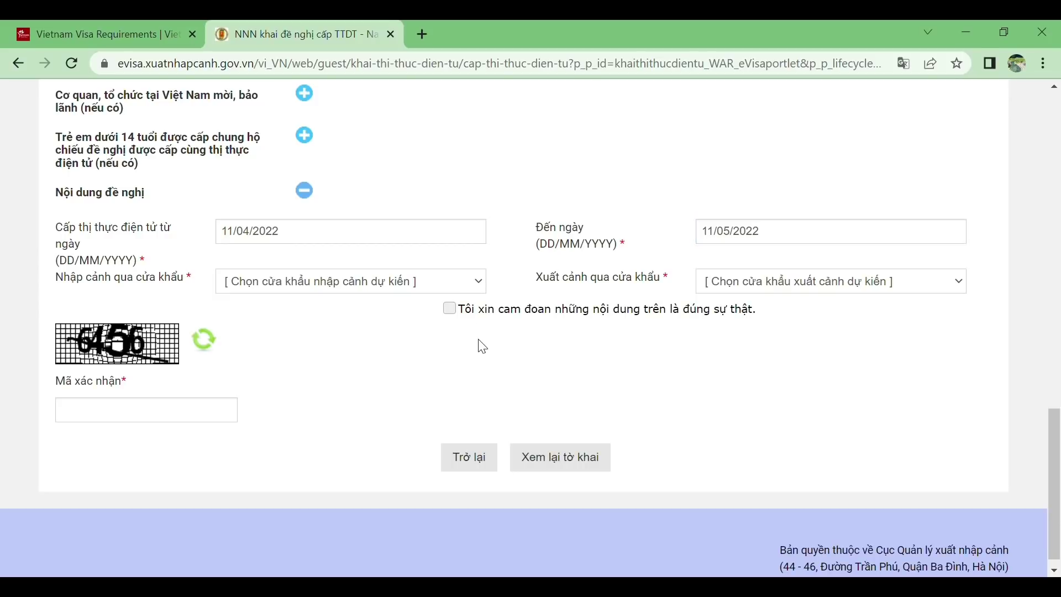
Set entry and exit checkpoints to SBQT Tân Sơn Nhất, correcting the exit from SBQT Đà Nẵng
{"action": "left_click", "coordinate": [335, 417]}
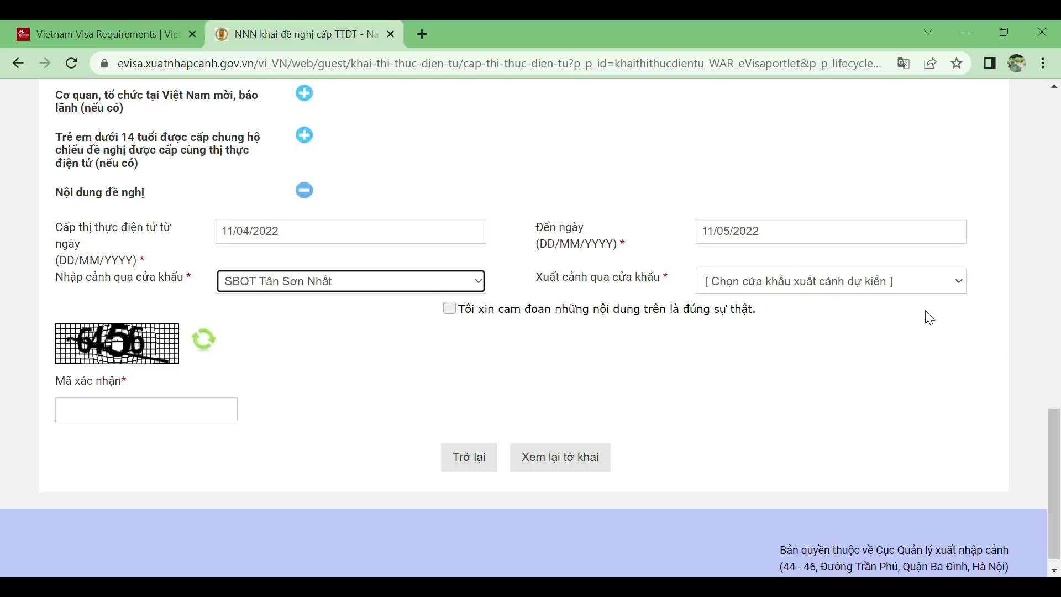
{"action": "left_click", "coordinate": [969, 289]}
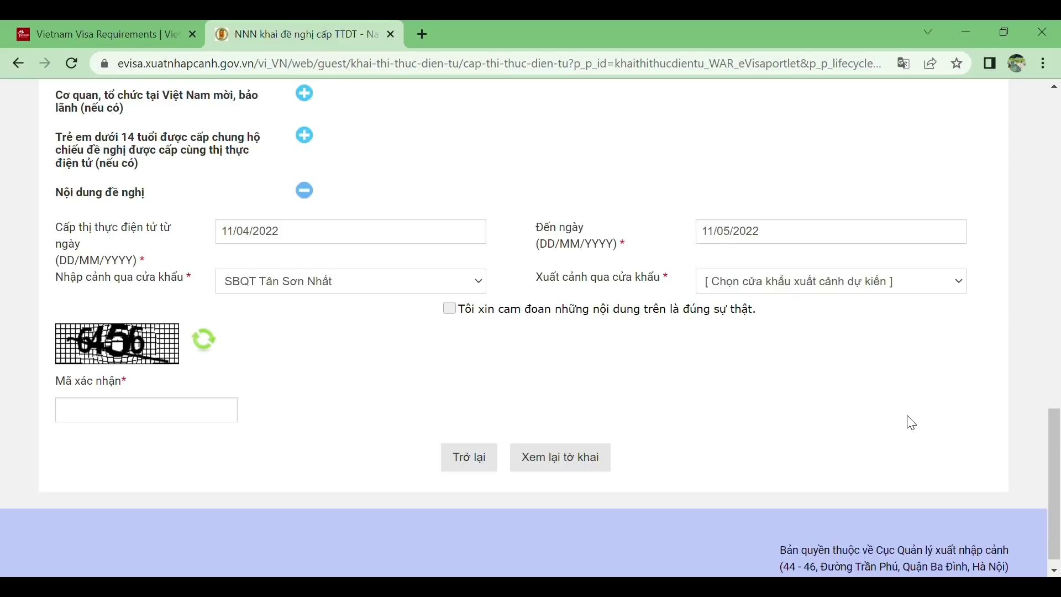
{"action": "left_click", "coordinate": [872, 365]}
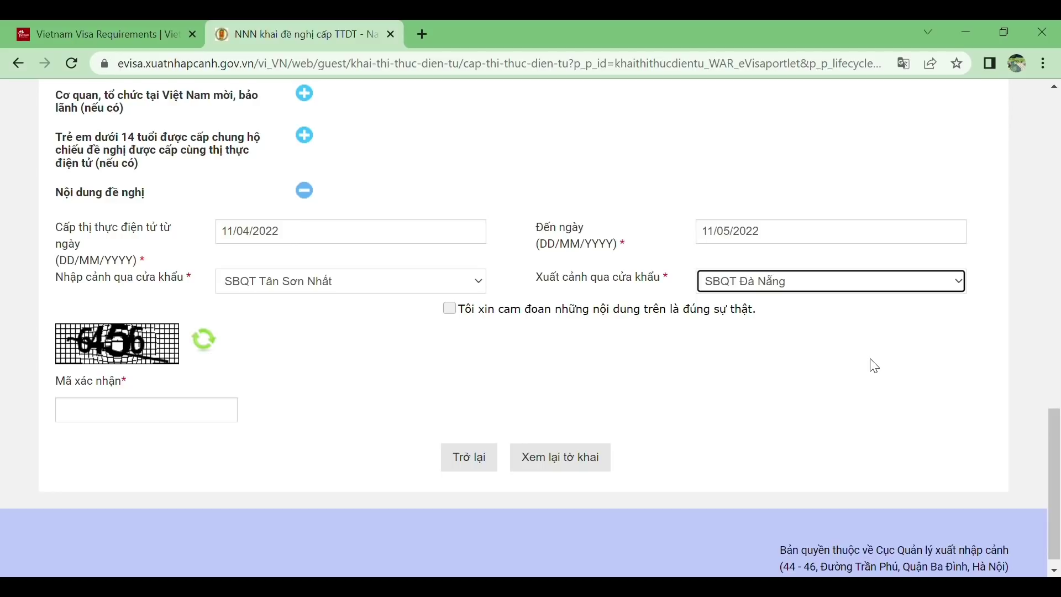
{"action": "left_click", "coordinate": [965, 284]}
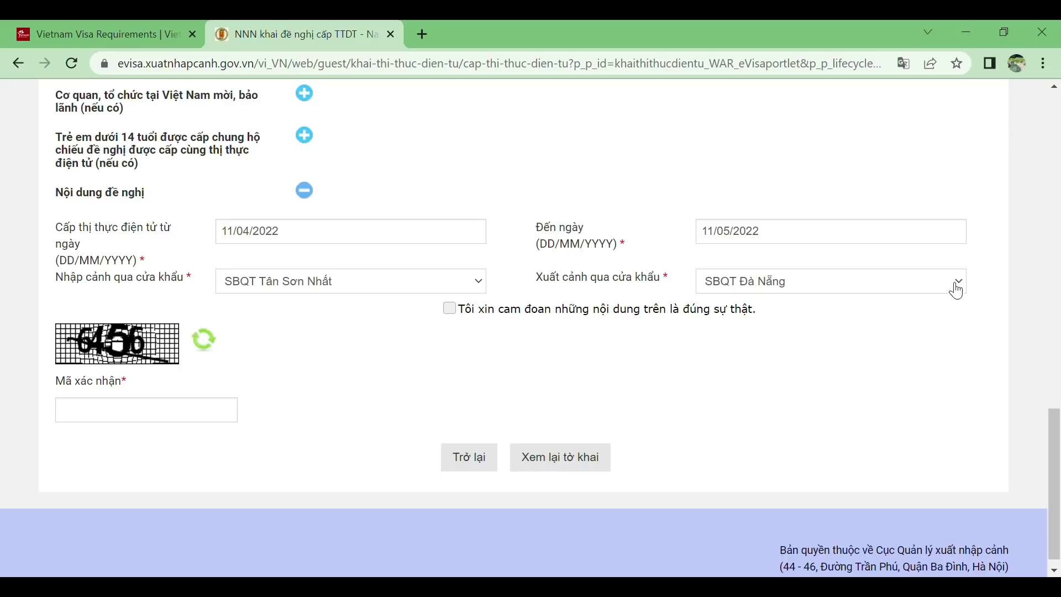
{"action": "left_click", "coordinate": [886, 421]}
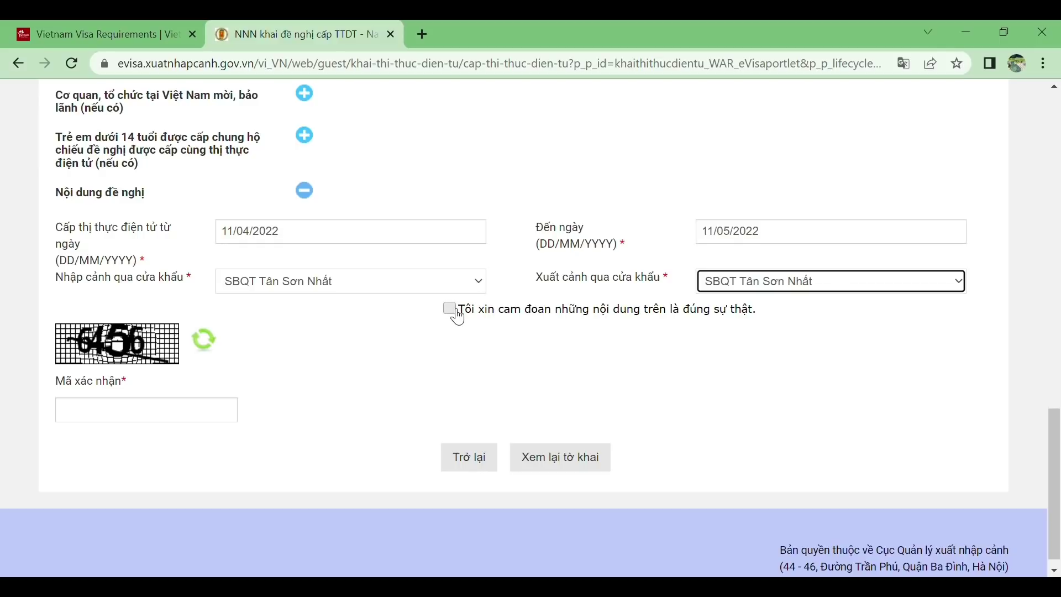
Tick the truthfulness declaration and refresh the captcha image until it is legible
{"action": "left_click", "coordinate": [454, 312]}
{"action": "left_click", "coordinate": [194, 417]}
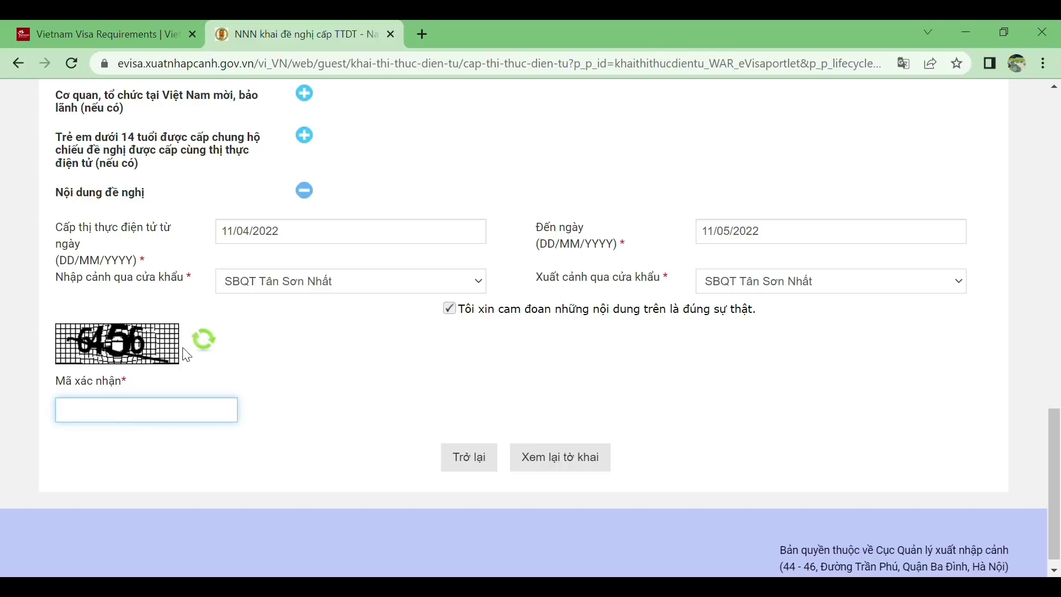
{"action": "left_click", "coordinate": [206, 341]}
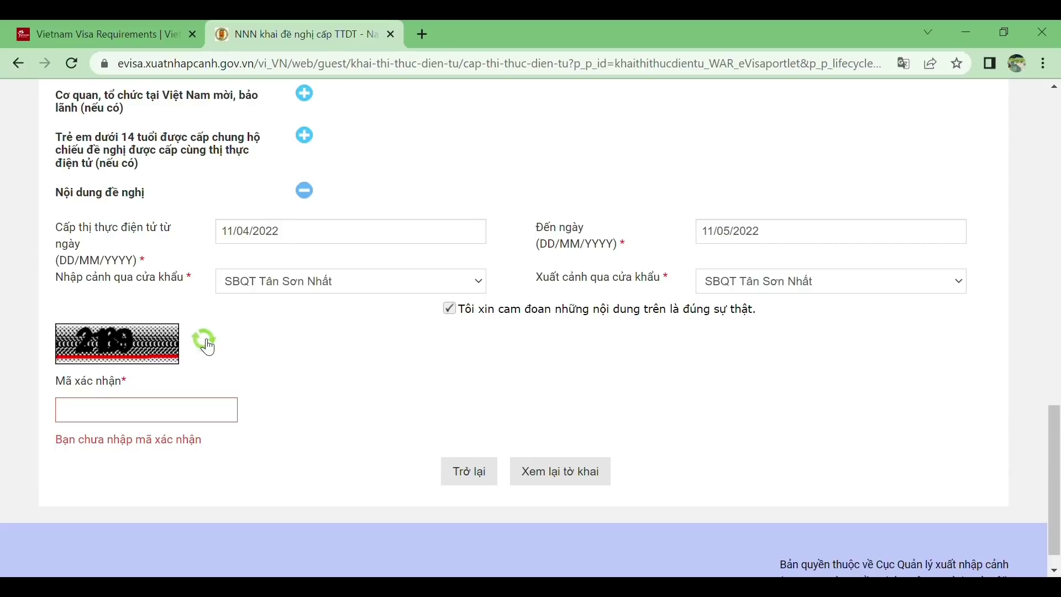
{"action": "left_click", "coordinate": [205, 341]}
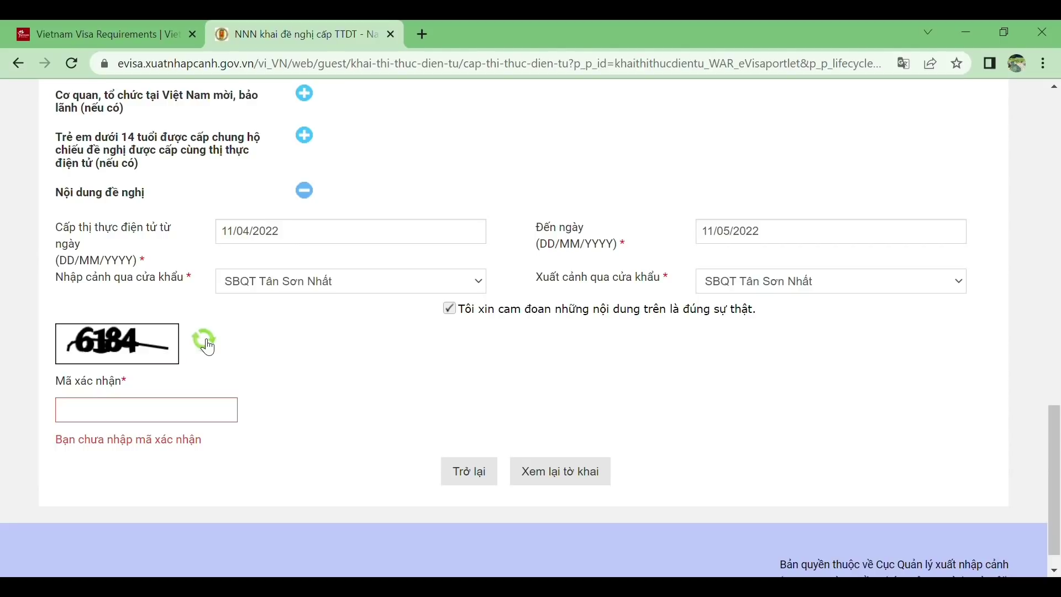
Enter the captcha code in Mã xác nhận and submit with 'Xem lại tờ khai'
{"action": "left_click", "coordinate": [199, 418]}
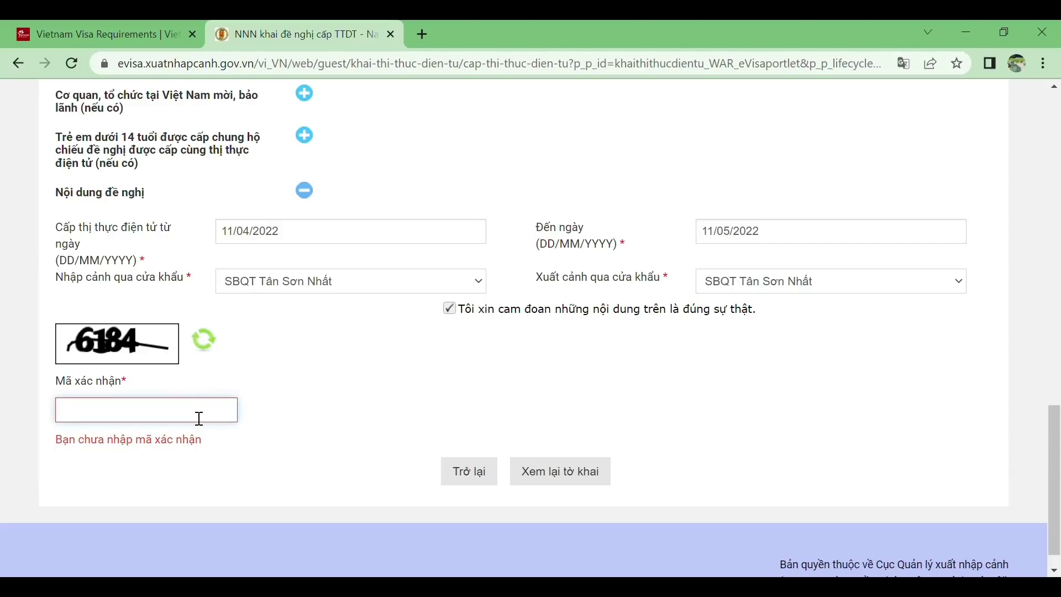
{"action": "type", "text": "6"}
{"action": "key", "text": "BackSpace"}
{"action": "type", "text": "6184"}
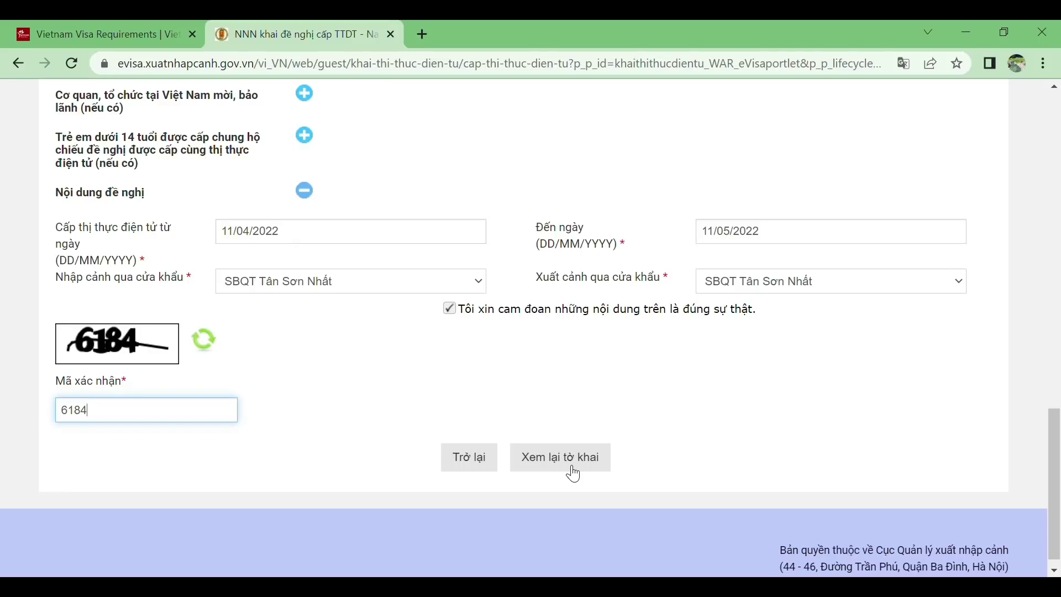
{"action": "left_click", "coordinate": [574, 473]}
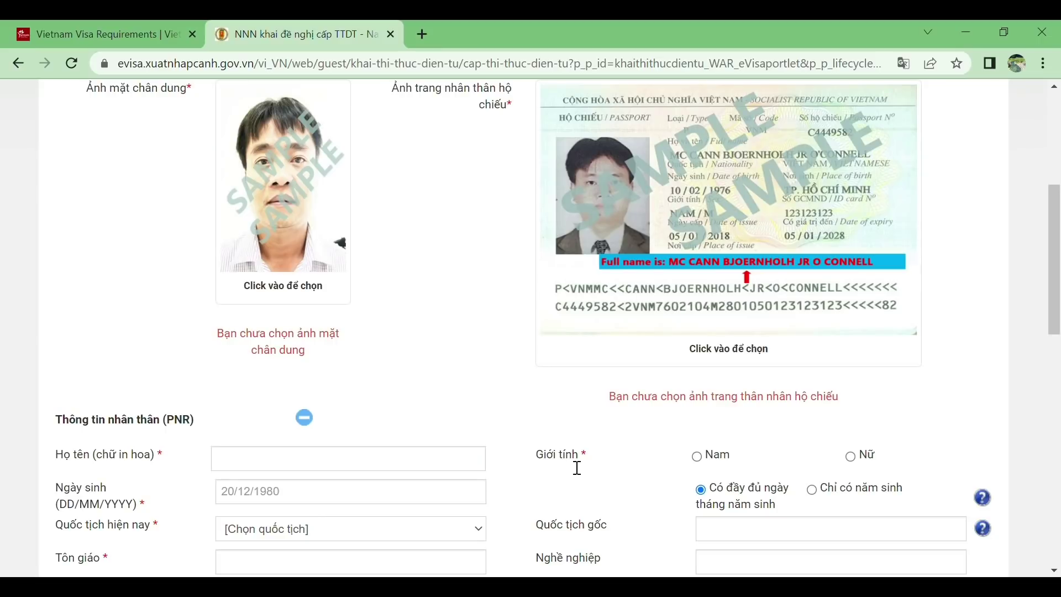
{"action": "scroll", "coordinate": [580, 465], "scroll_direction": "down", "scroll_amount": 15}
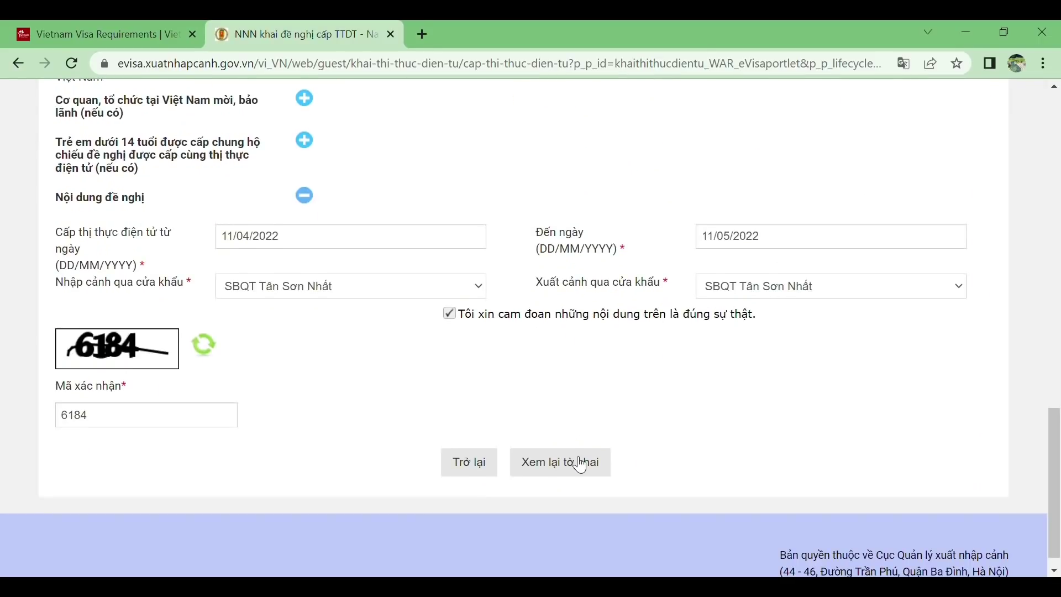